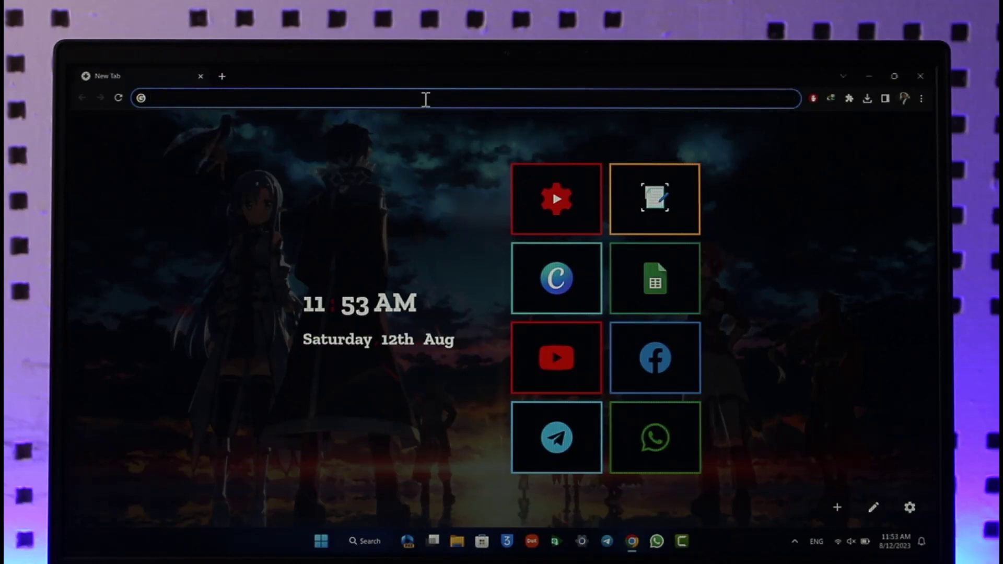
type("ea")
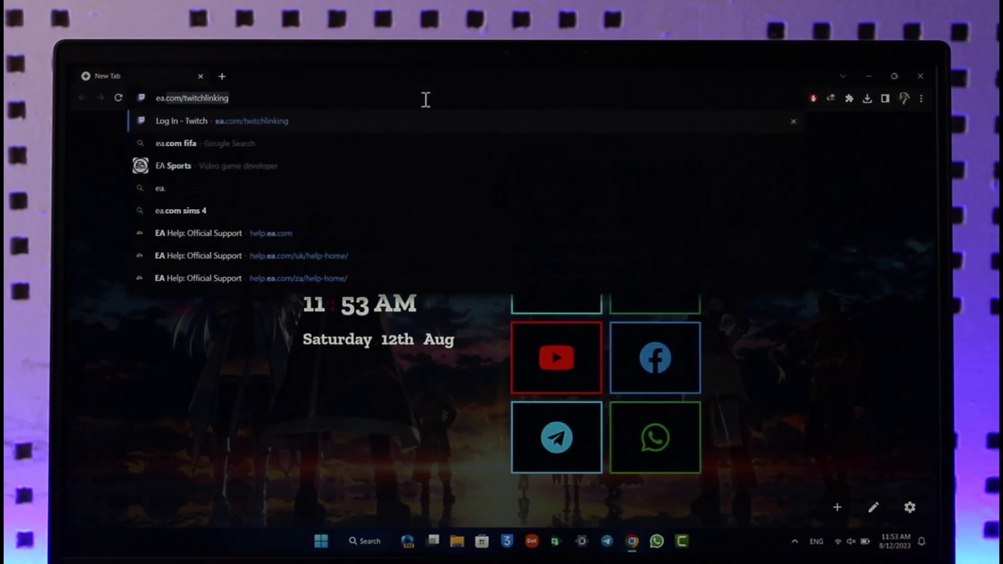
type(".com/t")
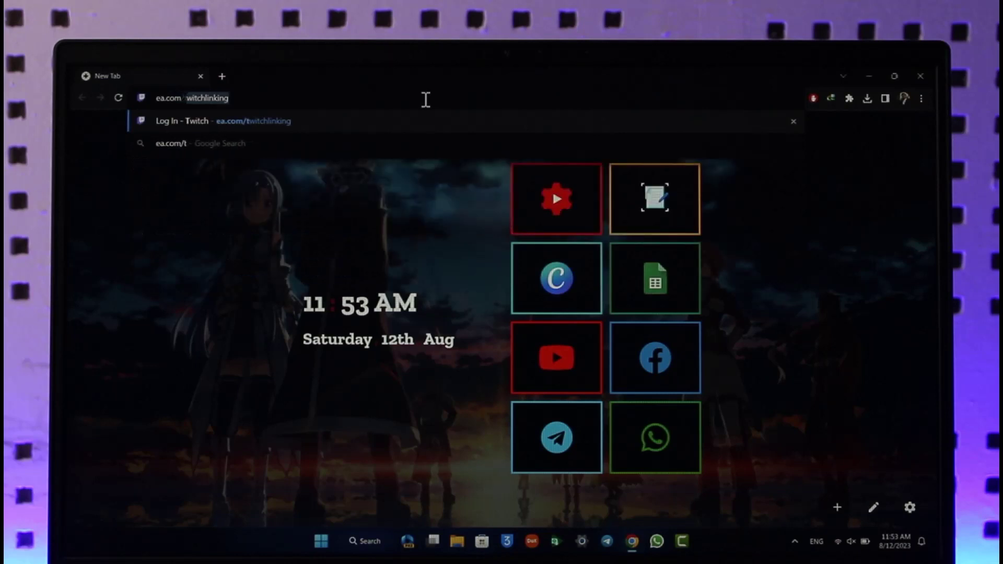
type("witchlinking")
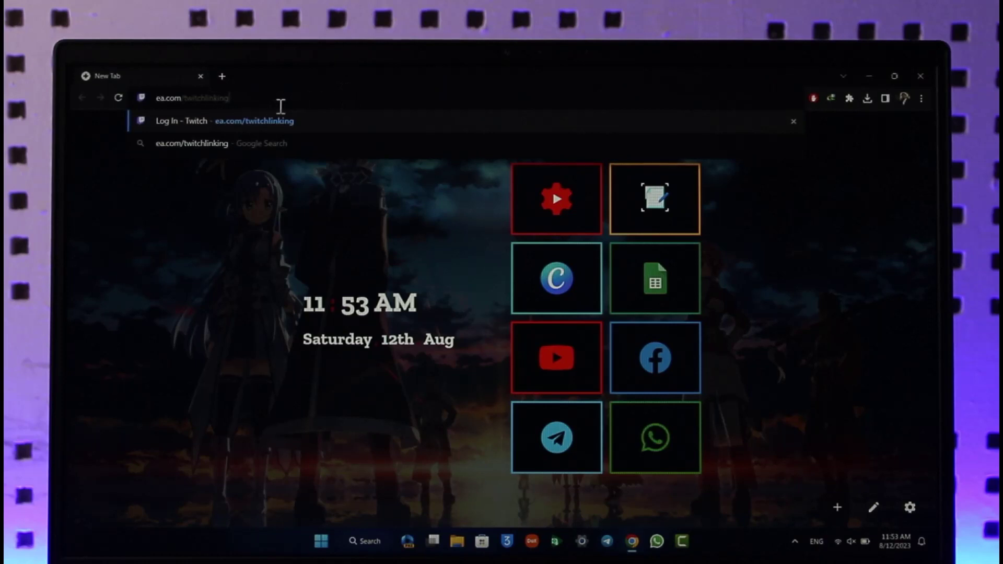
Step: Load ea.com/twitchlinking to reach the Twitch login page
key("Return")
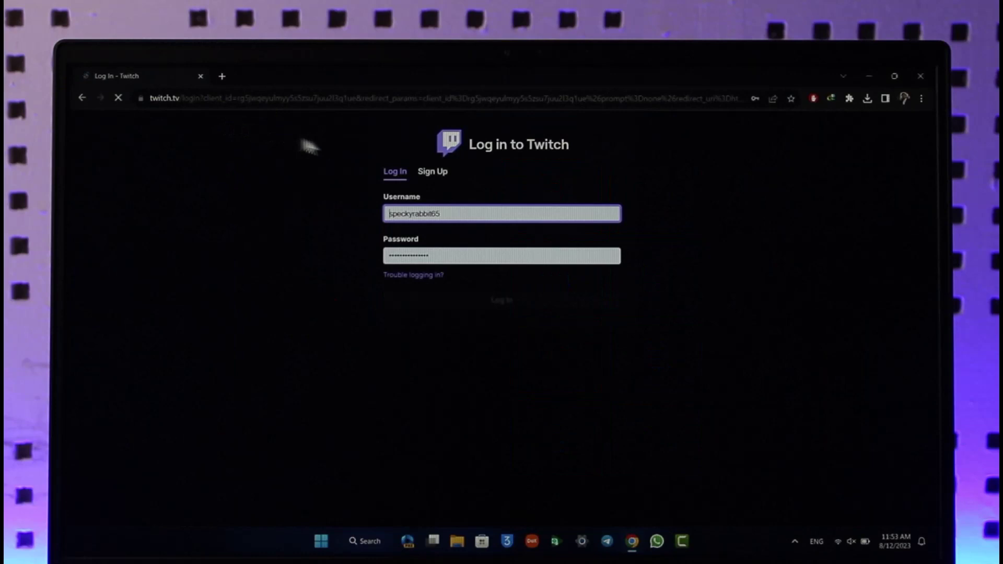
Step: Log in to Twitch with the saved credentials, then open a new tab for Gmail
left_click(460, 257)
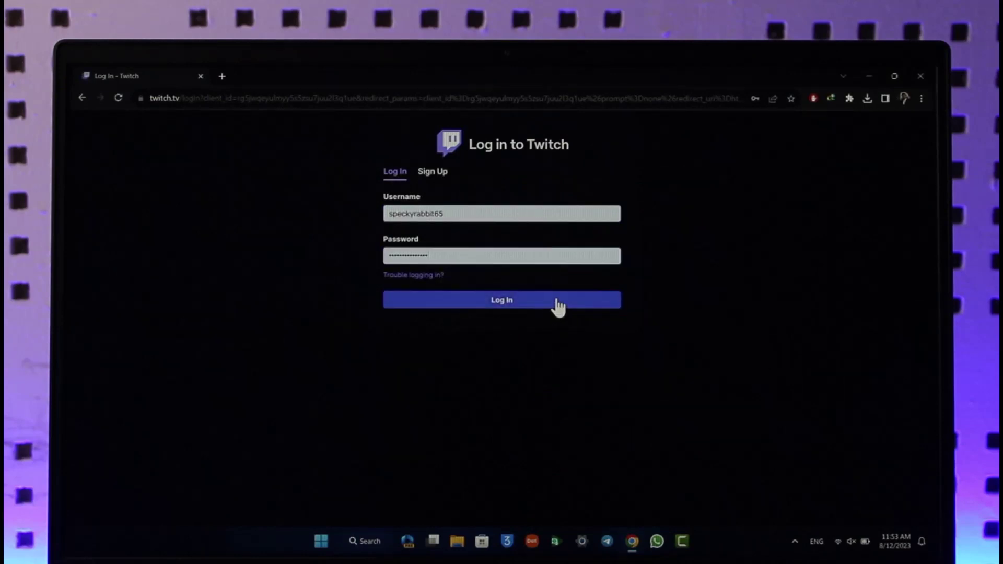
key("Return")
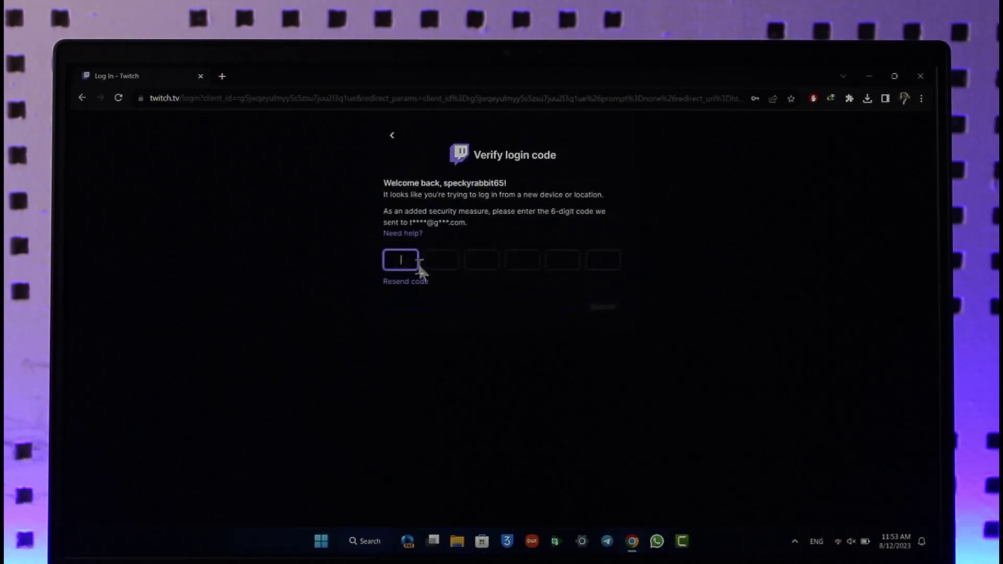
left_click(221, 76)
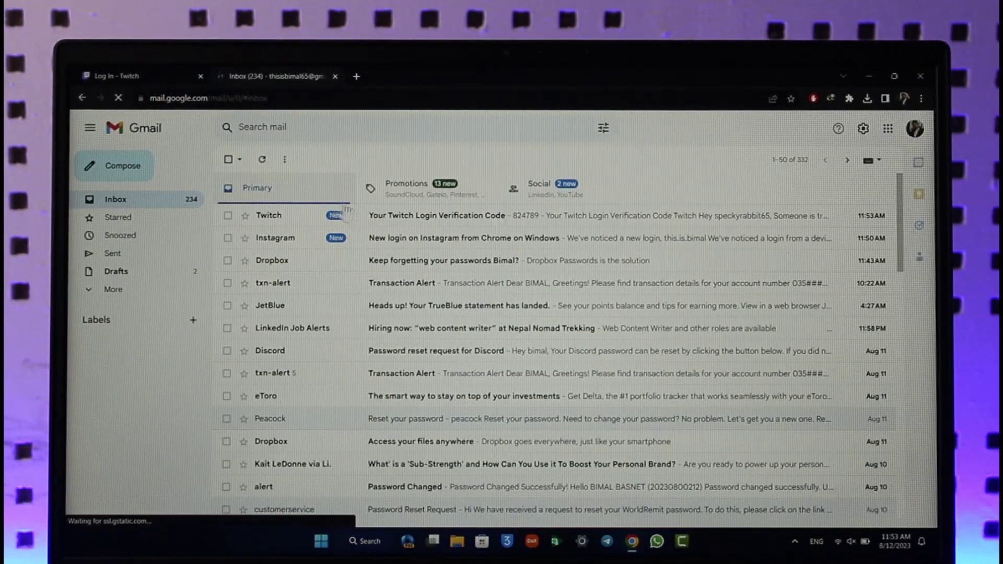
left_click(370, 219)
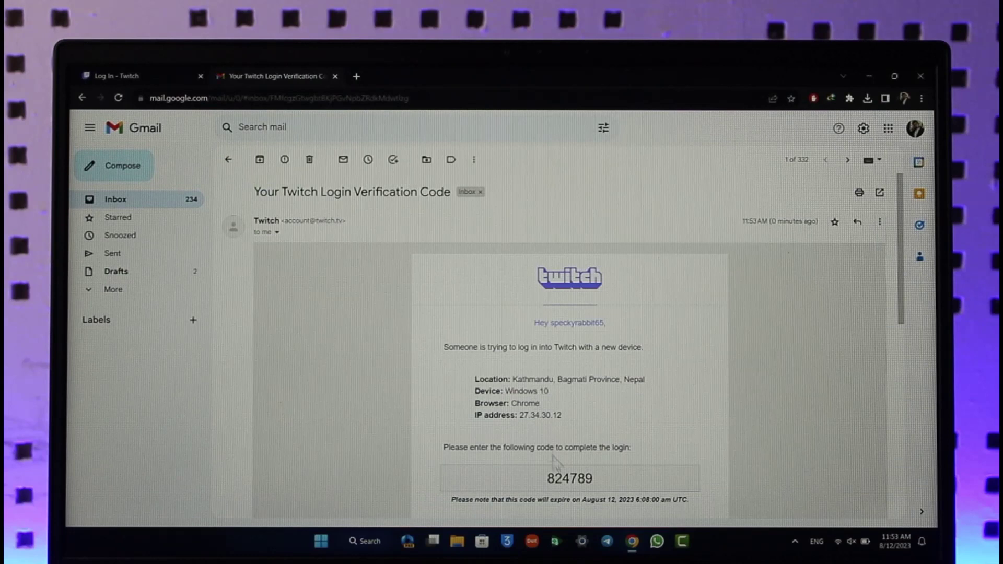
double_click(570, 479)
right_click(570, 479)
left_click(590, 361)
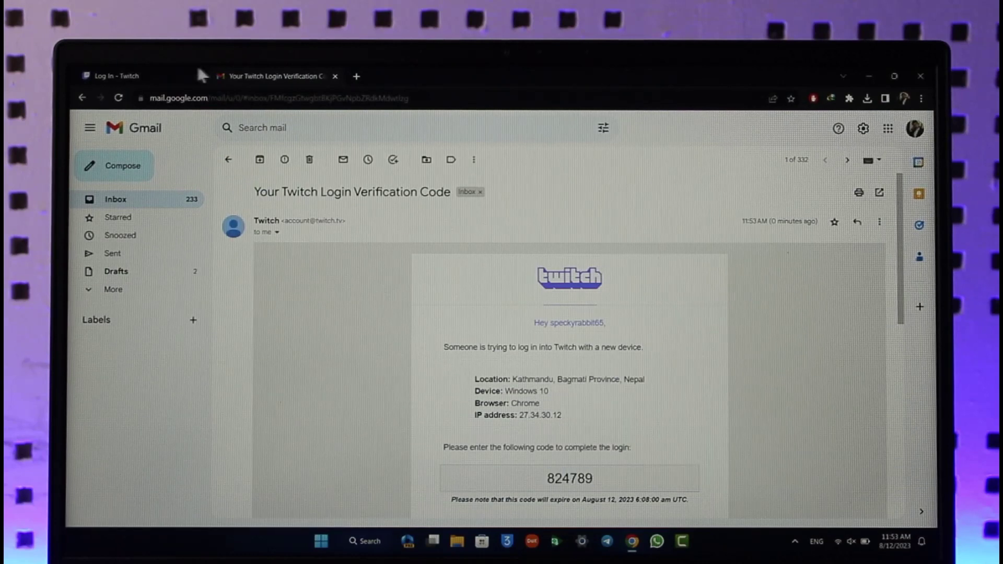
left_click(126, 75)
left_click(401, 259)
right_click(404, 262)
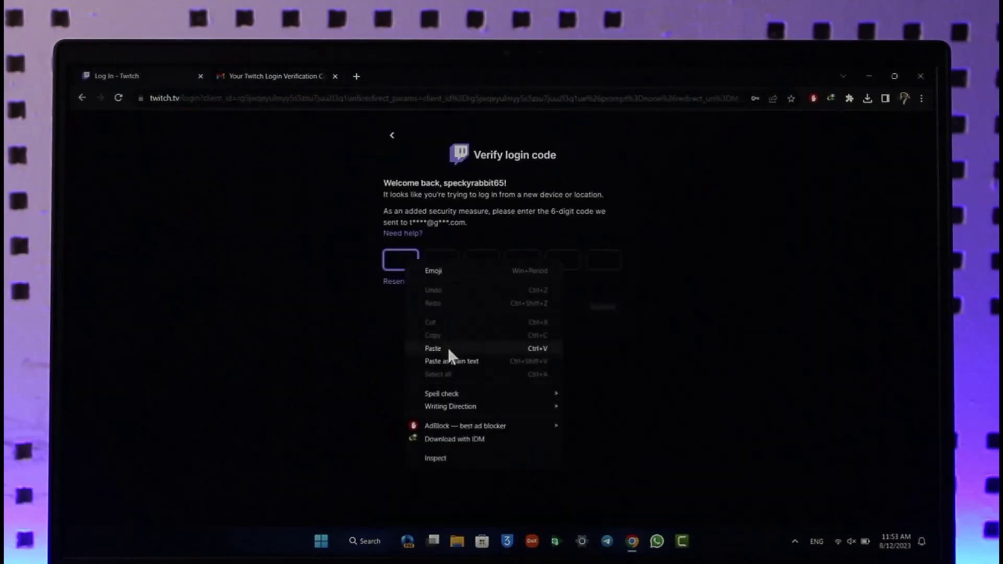
left_click(433, 348)
right_click(408, 262)
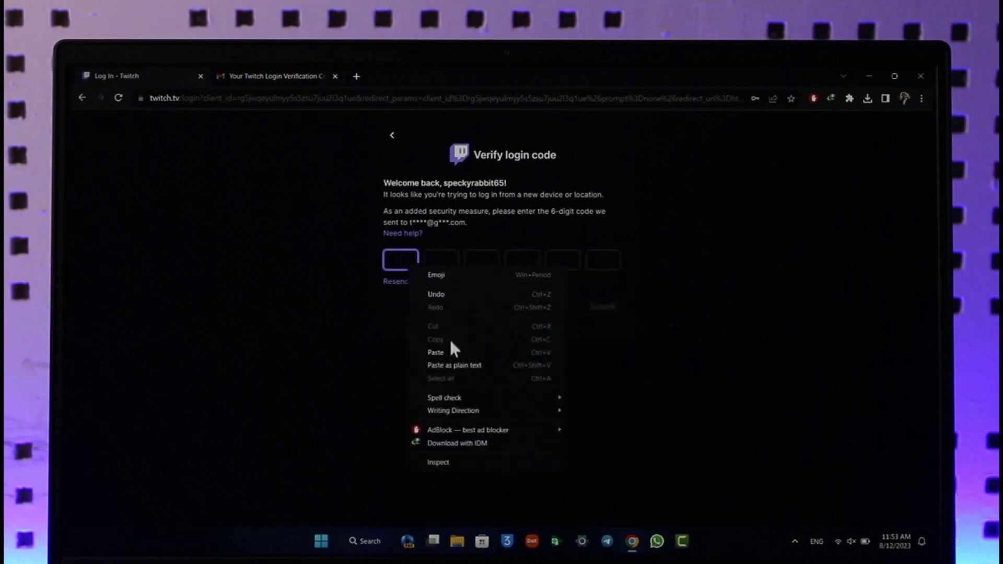
left_click(451, 346)
left_click(274, 75)
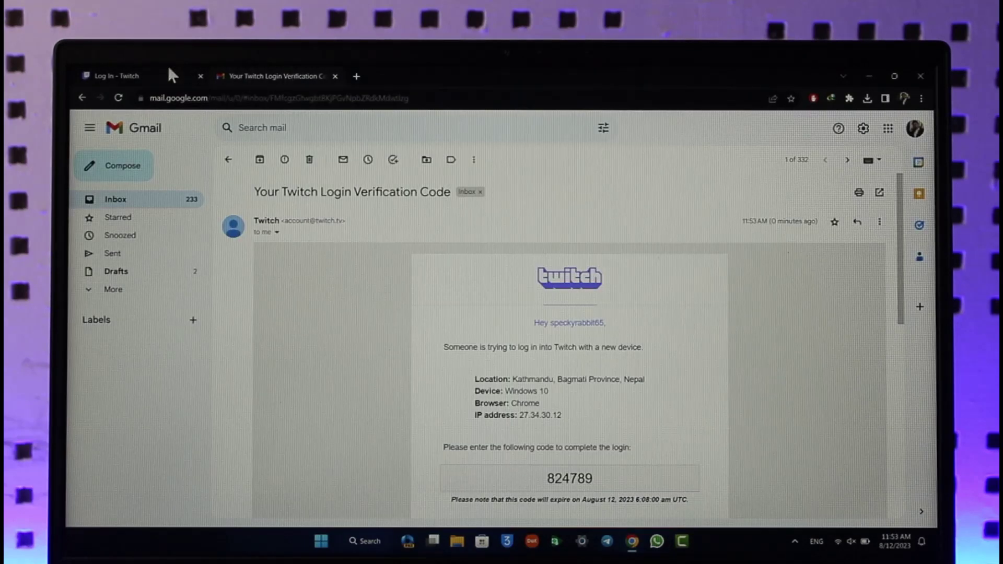
left_click(126, 76)
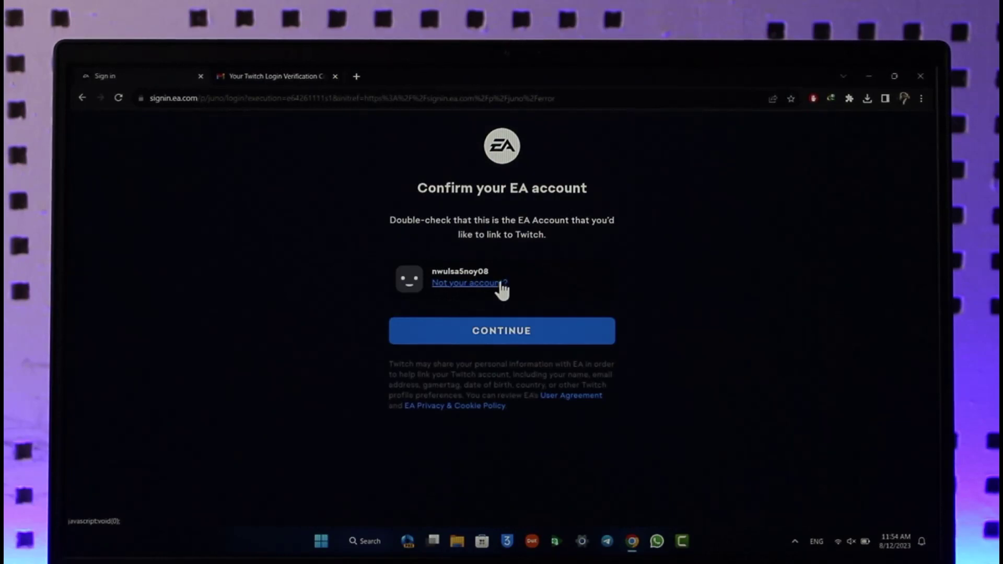
Step: Continue with the displayed EA account on the Confirm your EA account page
left_click(511, 343)
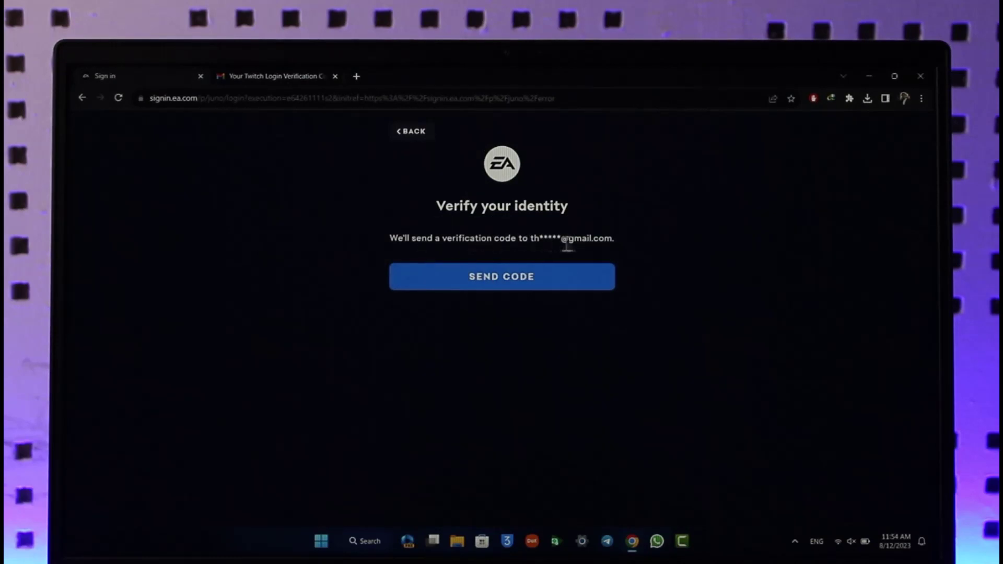
Step: Request the EA identity code by email and switch to the Gmail tab
left_click(547, 279)
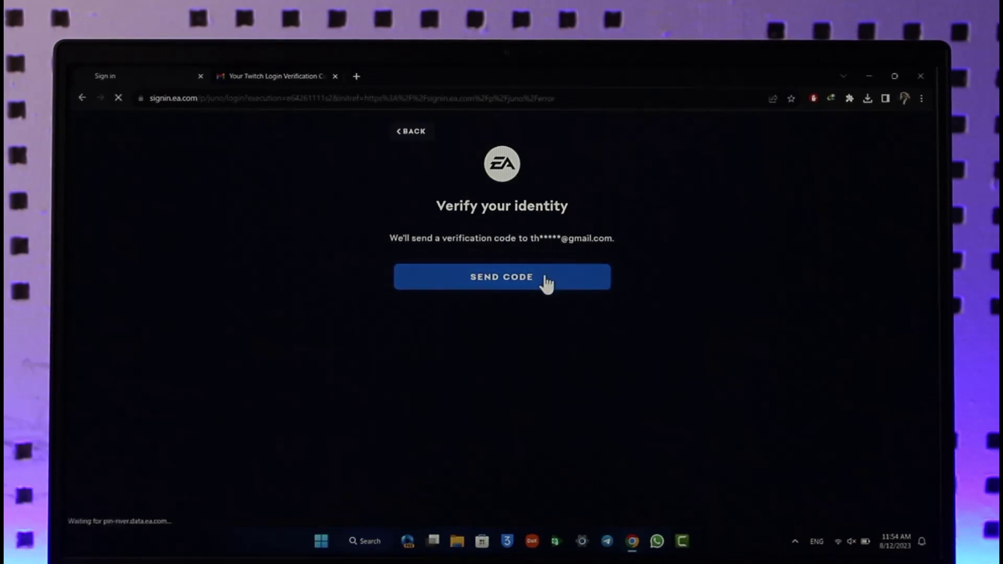
left_click(285, 75)
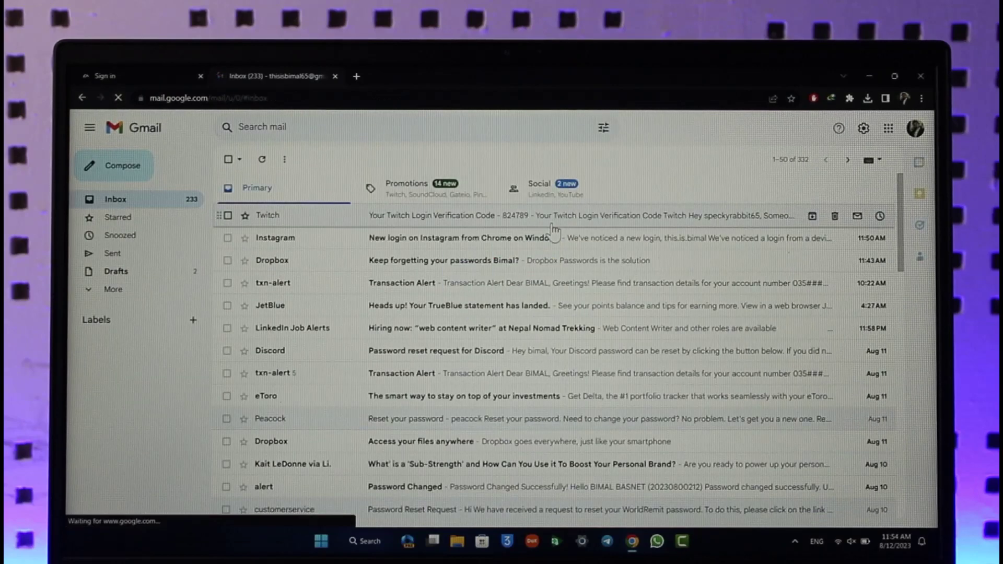
Step: Check the Social, Promotions and Primary inboxes, then return to EA's code page
left_click(539, 188)
left_click(407, 187)
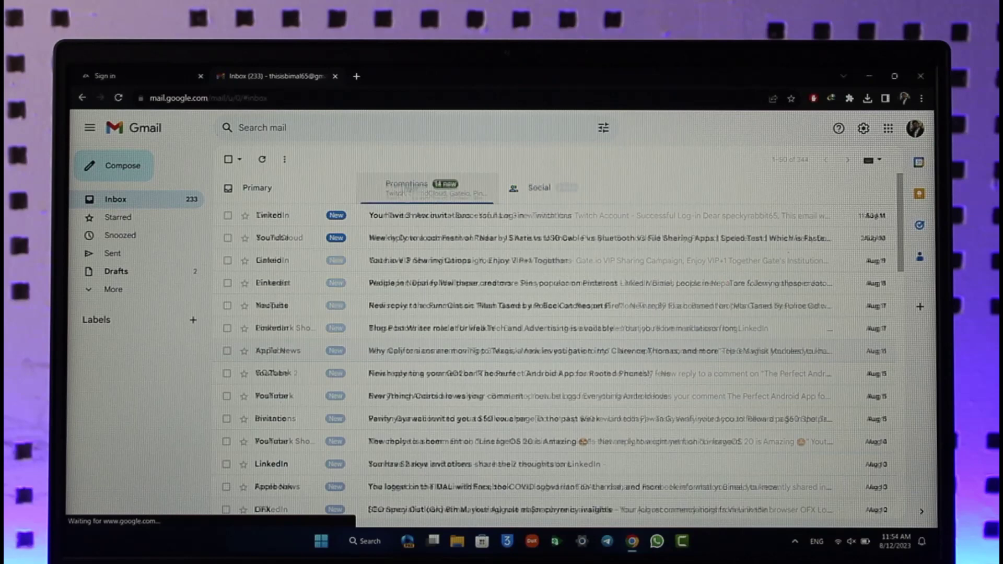
left_click(331, 189)
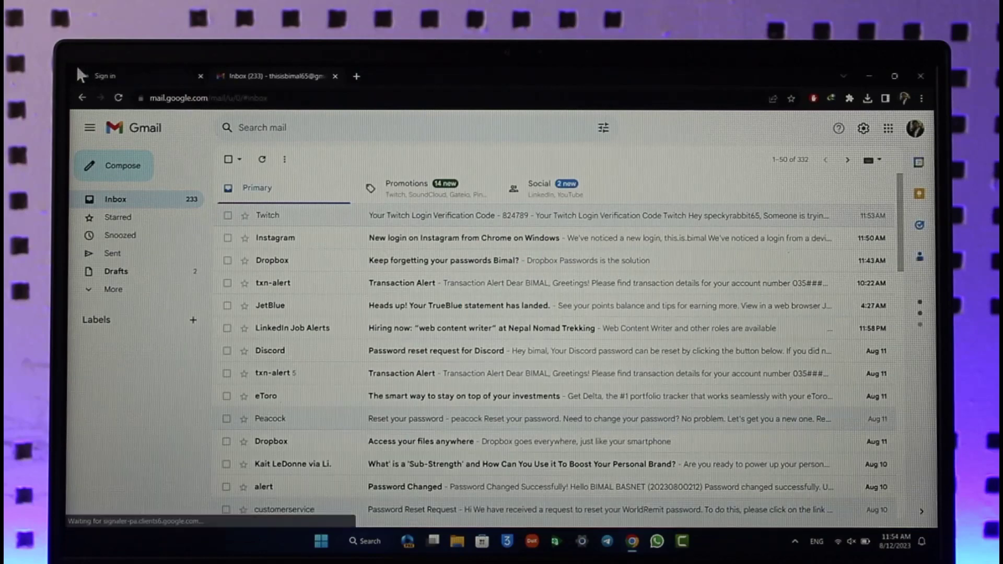
left_click(126, 75)
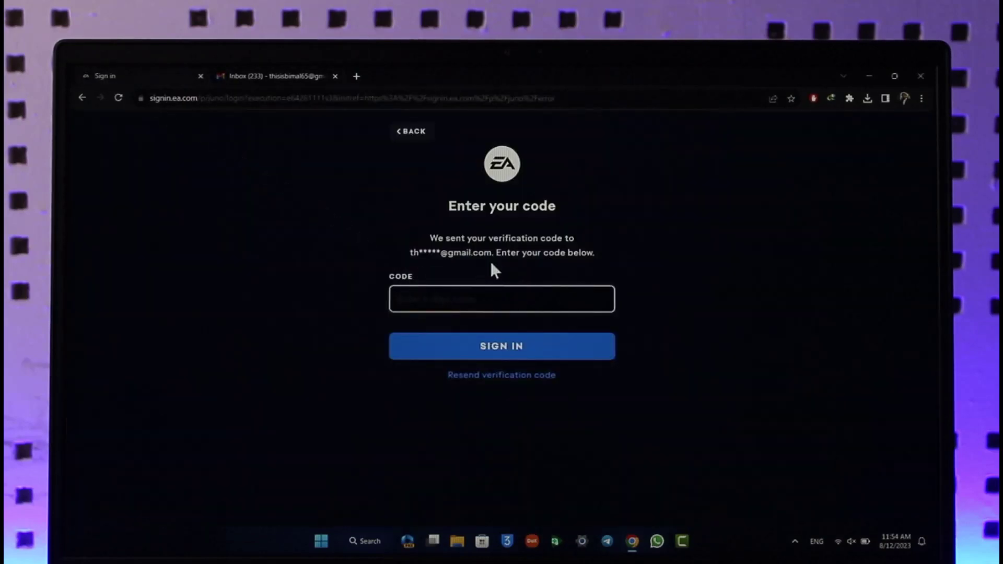
left_click(285, 76)
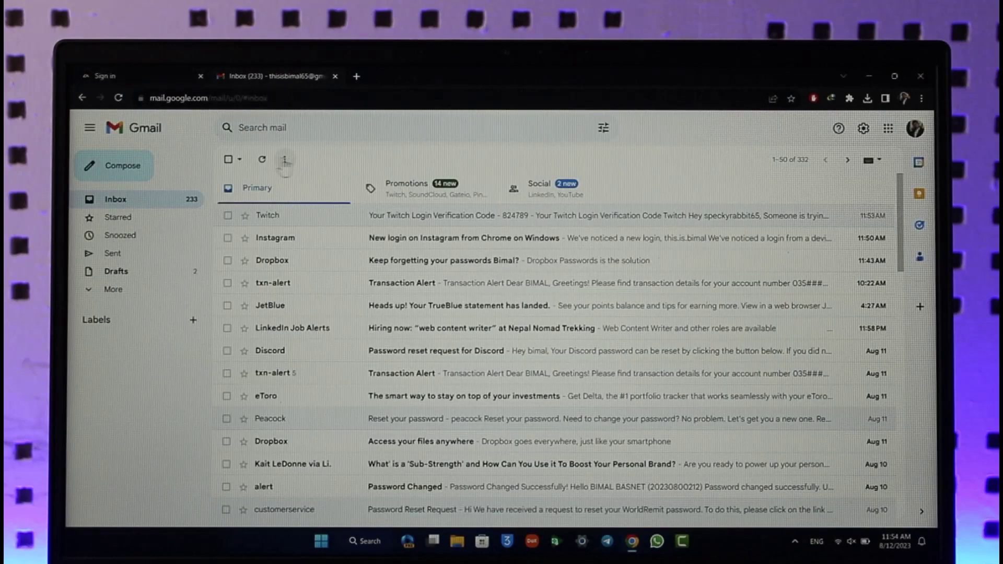
left_click(262, 160)
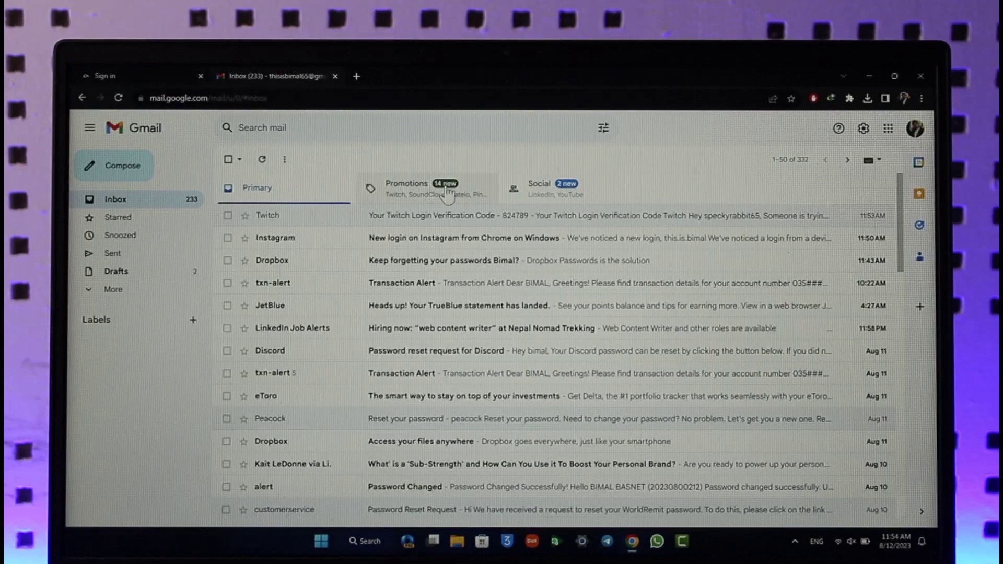
left_click(407, 188)
left_click(539, 188)
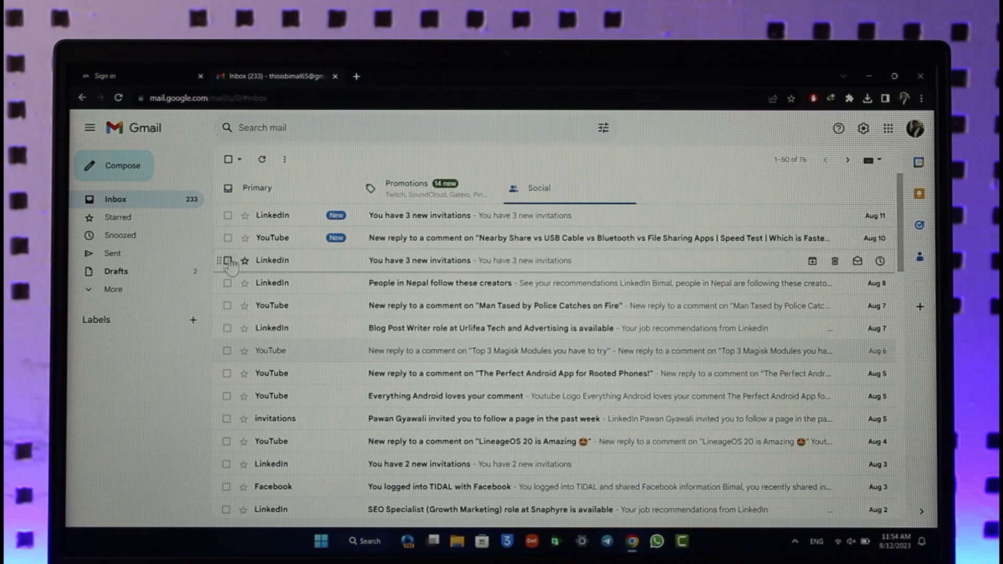
left_click(407, 188)
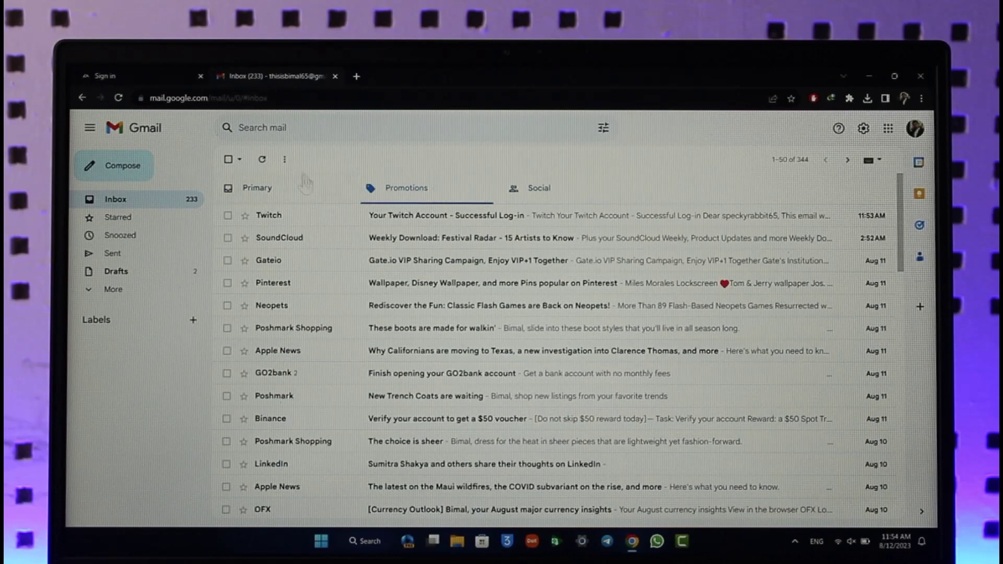
left_click(257, 188)
left_click(141, 76)
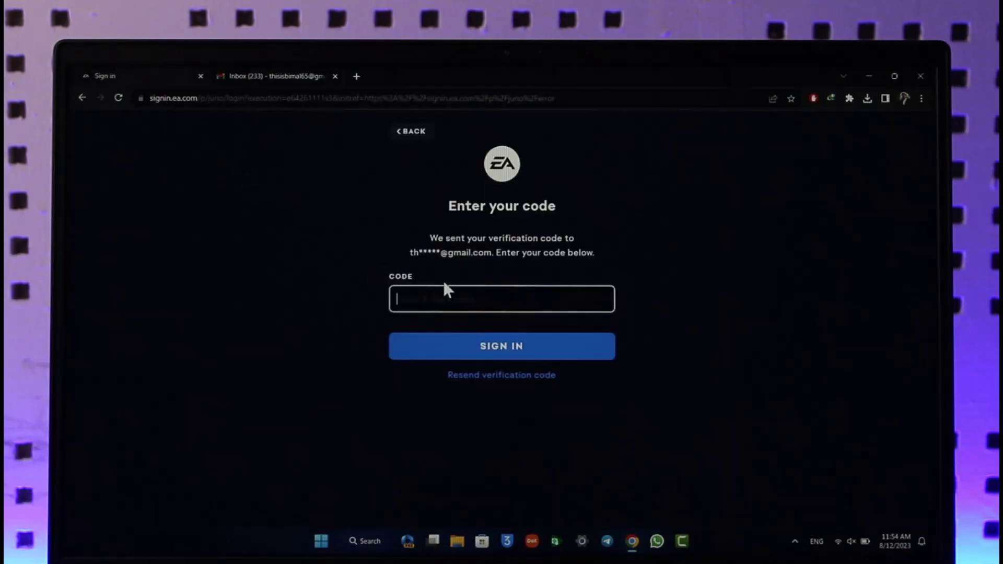